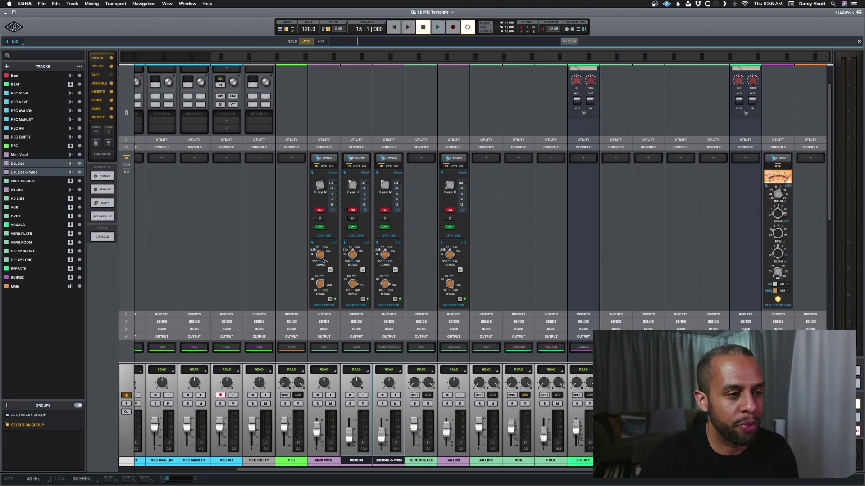
View the dynamics and EQ sections of the Main Vocal's API Vision strip and compare its parametric and graphic EQ types
{"action": "left_click", "coordinate": [324, 166]}
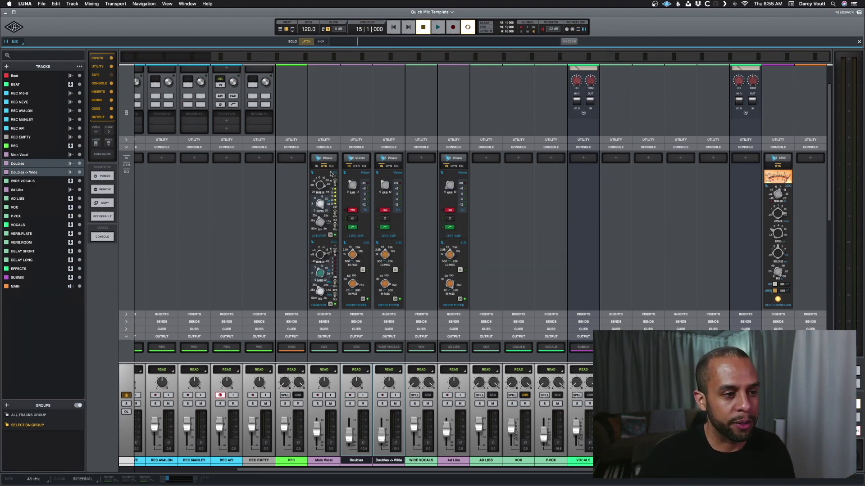
{"action": "left_click", "coordinate": [332, 166]}
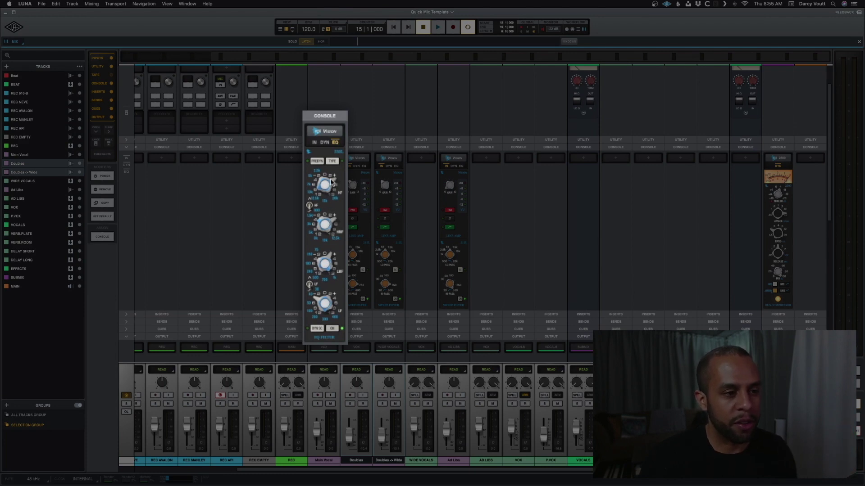
{"action": "left_click", "coordinate": [333, 162]}
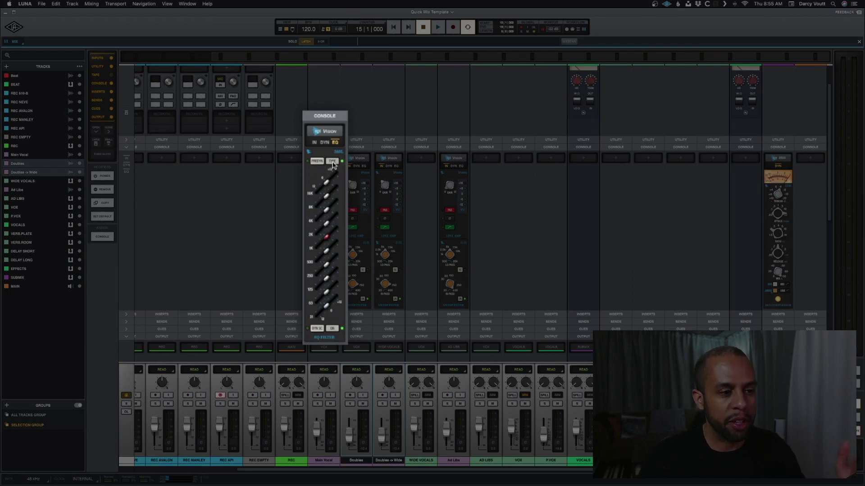
{"action": "left_click", "coordinate": [333, 162]}
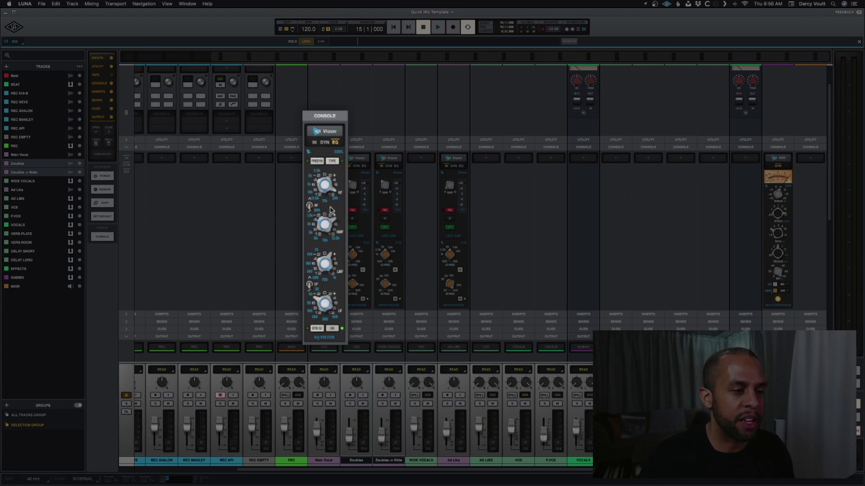
{"action": "left_click", "coordinate": [332, 161]}
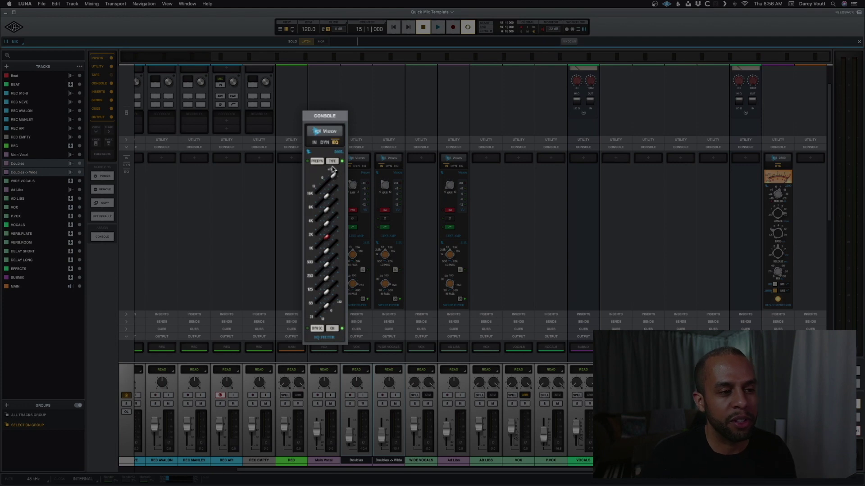
{"action": "left_click", "coordinate": [331, 162]}
{"action": "left_click", "coordinate": [331, 162]}
{"action": "left_click", "coordinate": [331, 162]}
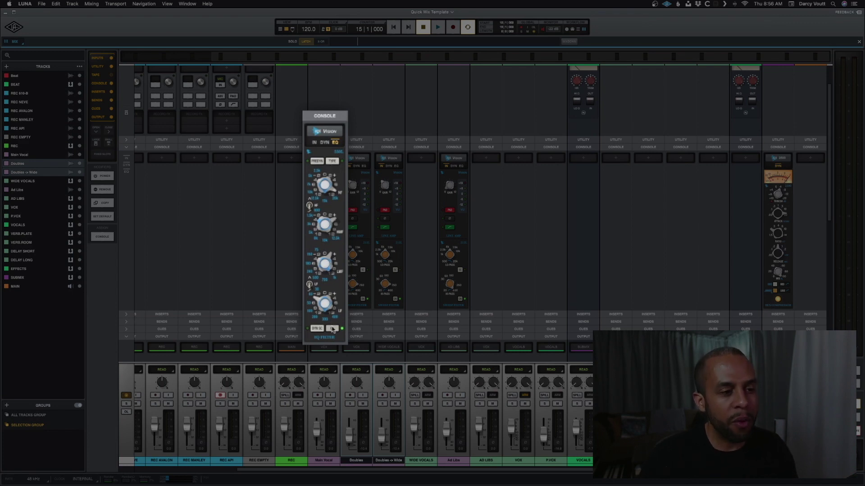
Go through the Main Vocal strip's input, dynamics and EQ sections and toggle the high-pass filter in the input section
{"action": "left_click", "coordinate": [315, 142]}
{"action": "left_click", "coordinate": [322, 143]}
{"action": "left_click", "coordinate": [335, 143]}
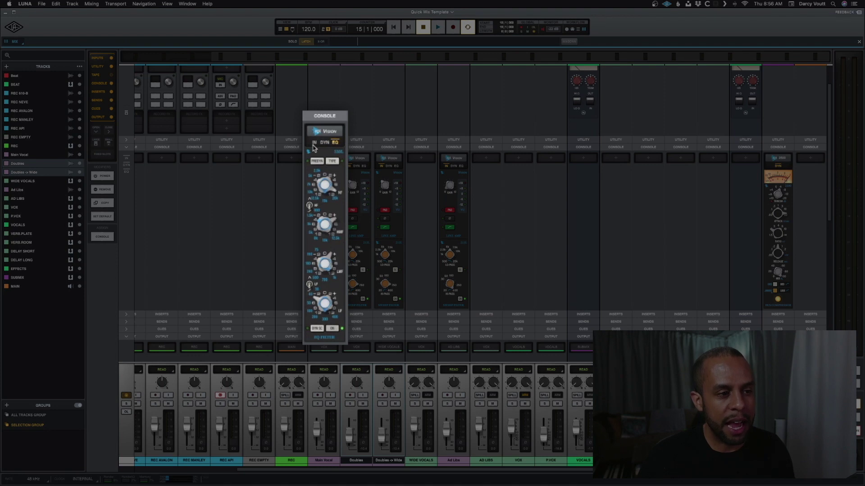
{"action": "left_click", "coordinate": [314, 143]}
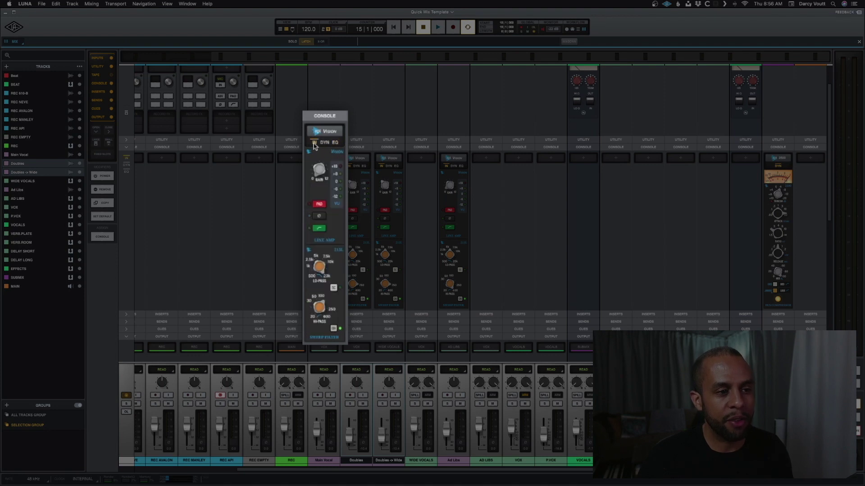
{"action": "left_click", "coordinate": [333, 329]}
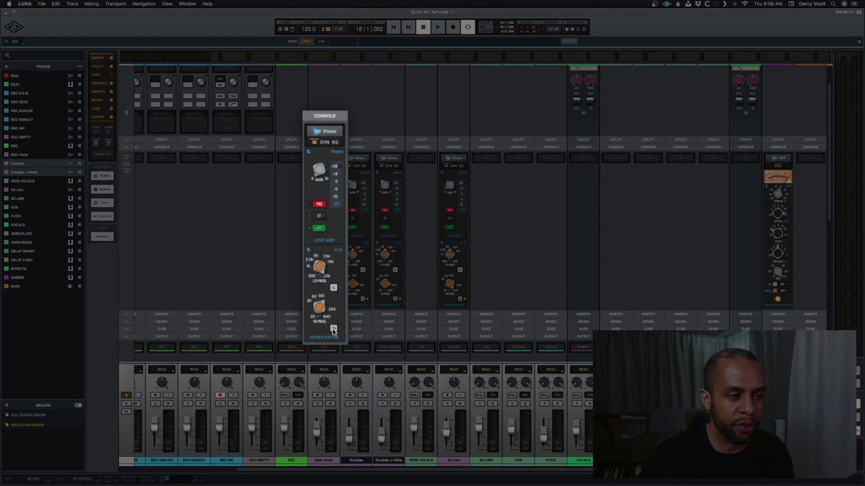
Review the Main Vocal's dynamics section, then switch its EQ to the graphic type and back to parametric
{"action": "left_click", "coordinate": [324, 143]}
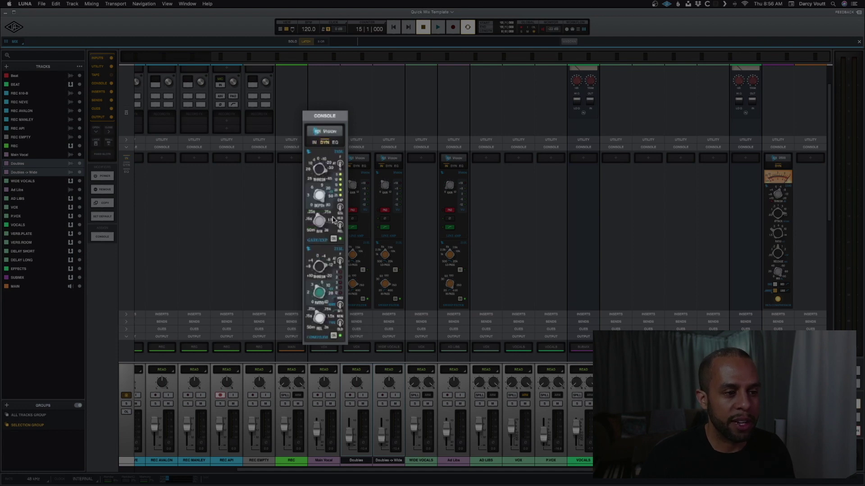
{"action": "left_click", "coordinate": [335, 142]}
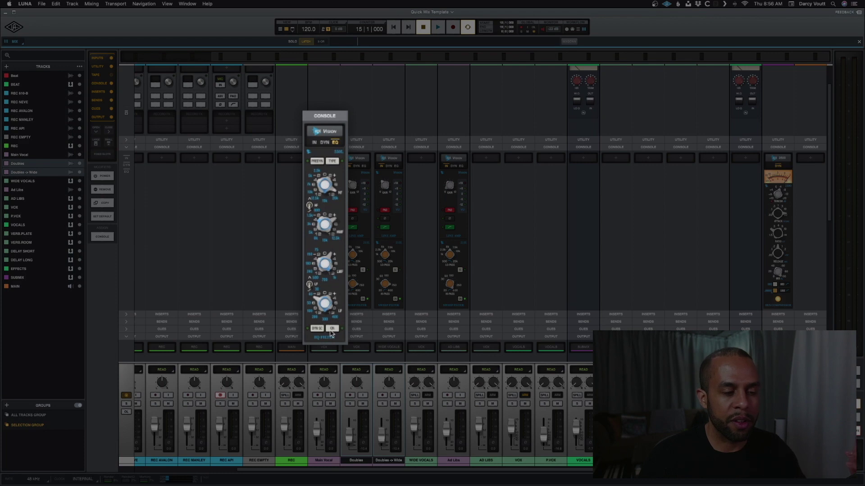
{"action": "left_click", "coordinate": [332, 162]}
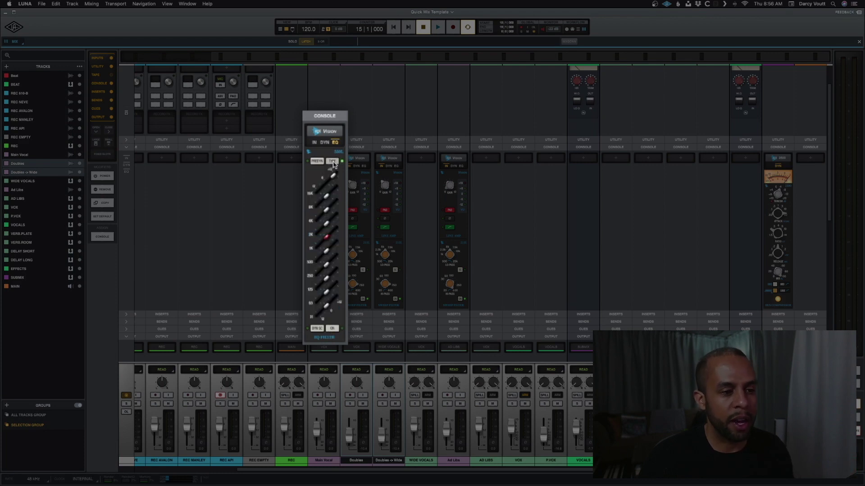
{"action": "left_click", "coordinate": [333, 162]}
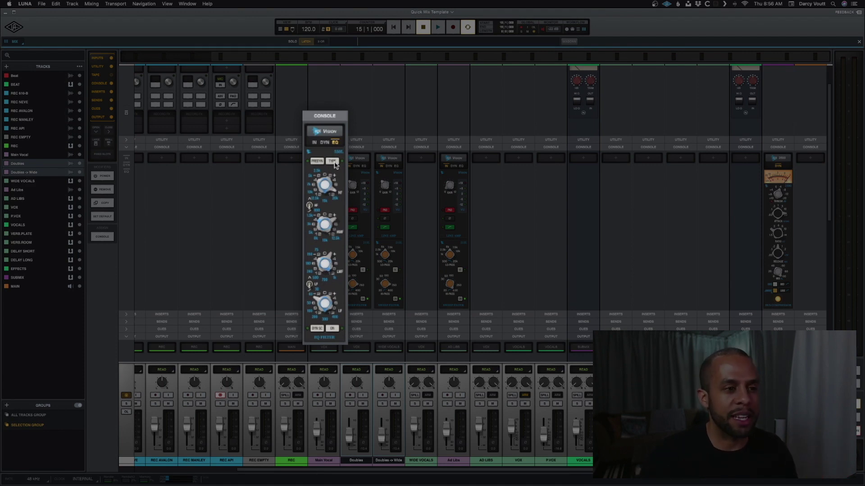
Open the Main Vocal's full API Vision console view and toggle the power, gate, compressor and sweep filter switches
{"action": "mouse_move", "coordinate": [324, 131]}
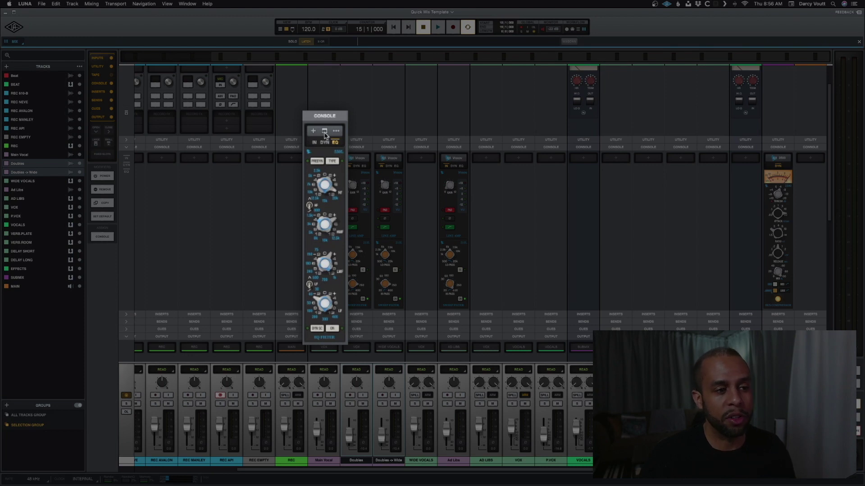
{"action": "left_click", "coordinate": [324, 135]}
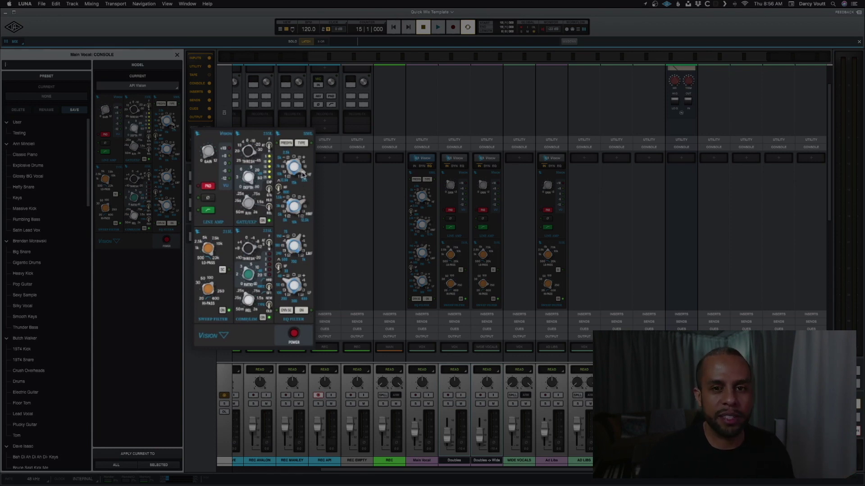
{"action": "left_click", "coordinate": [168, 241]}
{"action": "left_click", "coordinate": [144, 160]}
{"action": "left_click", "coordinate": [144, 228]}
{"action": "left_click", "coordinate": [116, 224]}
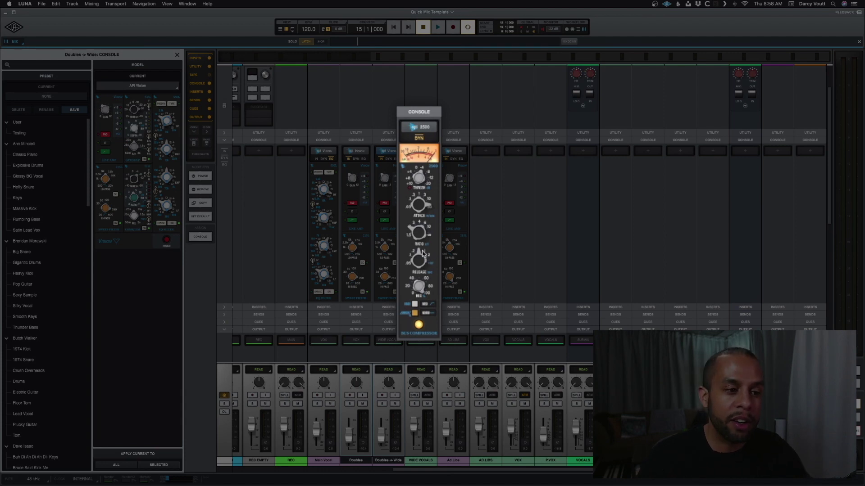
Toggle the power of the API 2500 bus compressor on WIDE VOCALS off and on, and open its full console view
{"action": "left_click", "coordinate": [419, 325]}
{"action": "left_click", "coordinate": [419, 325]}
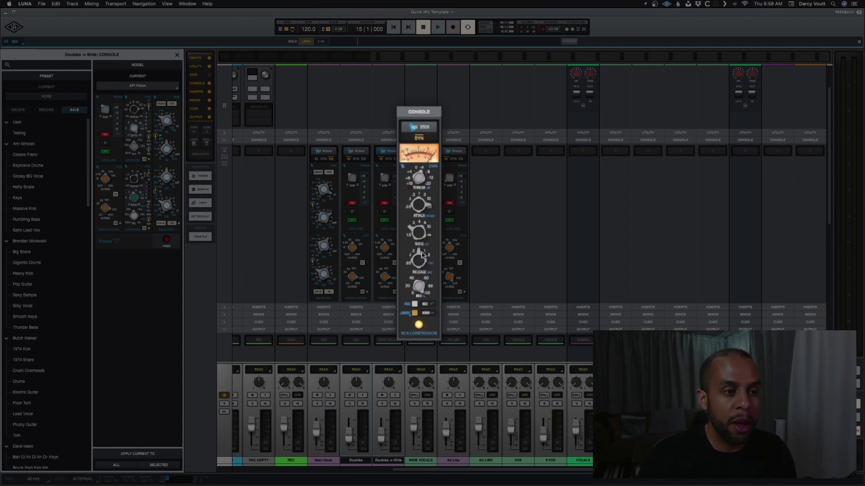
{"action": "left_click", "coordinate": [421, 123]}
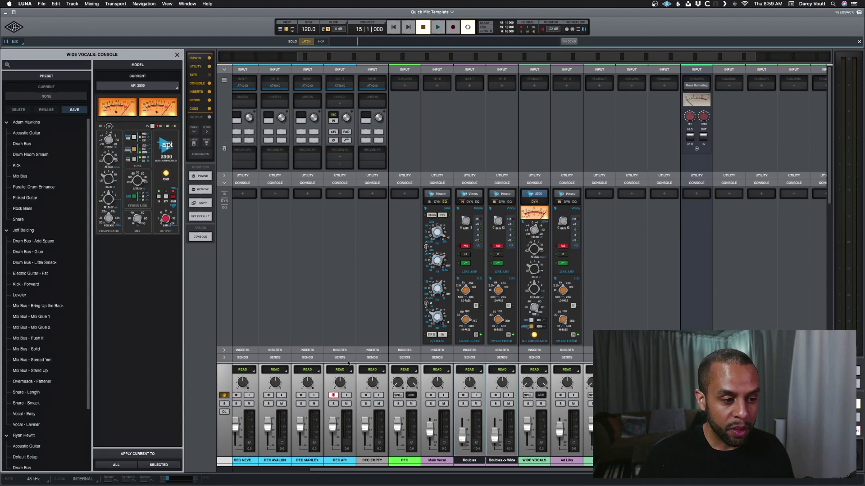
Load the API Vision channel strip into the console slot of the REC API track
{"action": "left_click", "coordinate": [339, 193]}
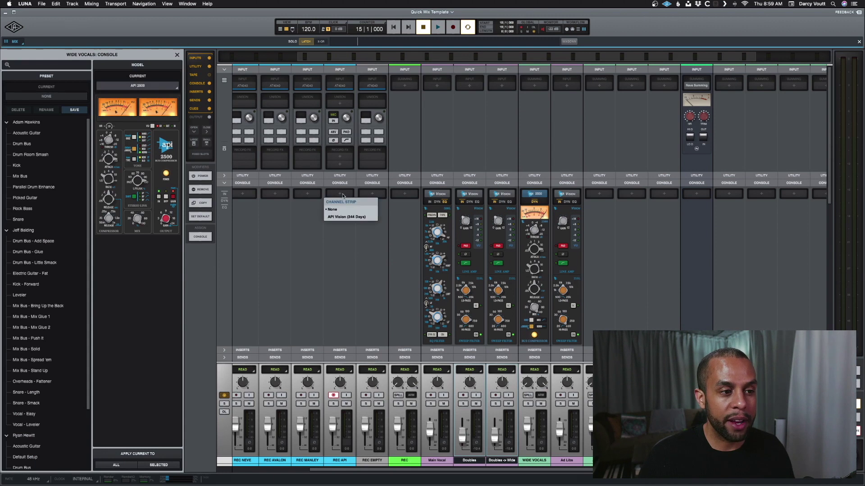
{"action": "left_click", "coordinate": [348, 218]}
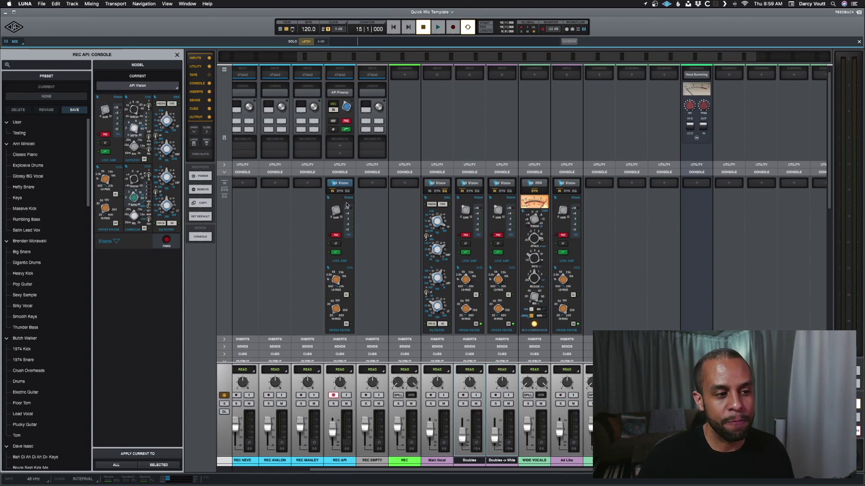
Open the API Preamp on REC API and toggle its input between mic and line and its power off and on
{"action": "mouse_move", "coordinate": [345, 93]}
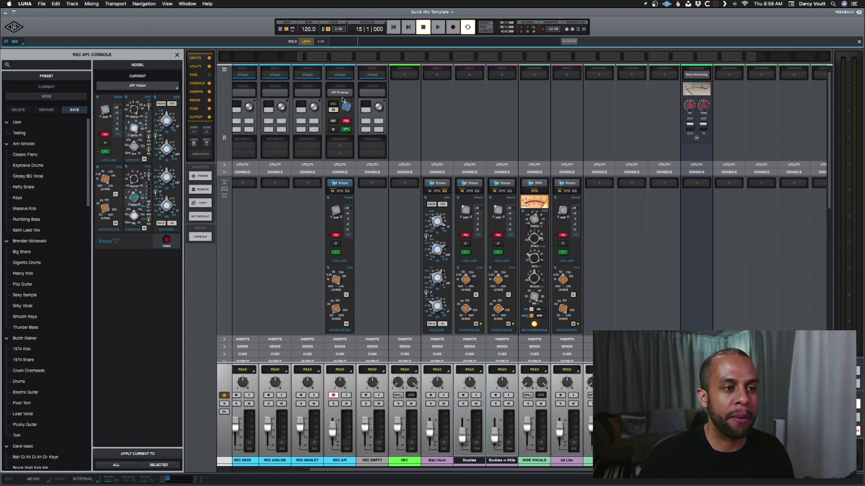
{"action": "left_click", "coordinate": [341, 94]}
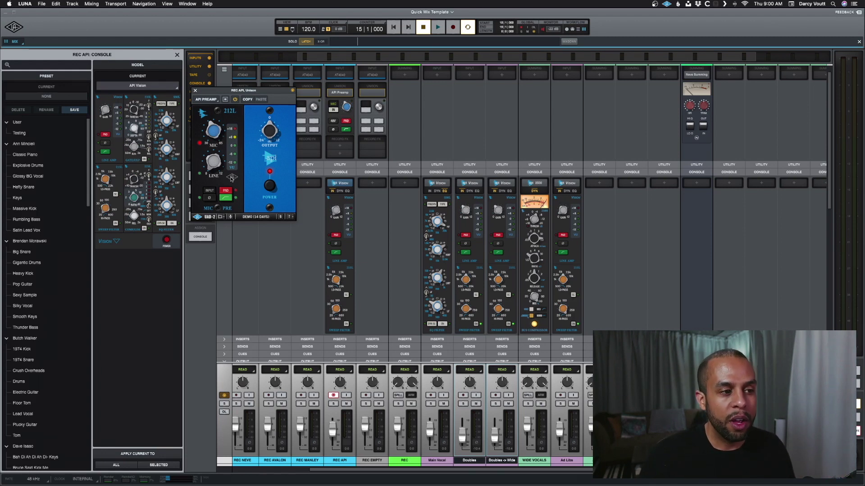
{"action": "left_click", "coordinate": [209, 191]}
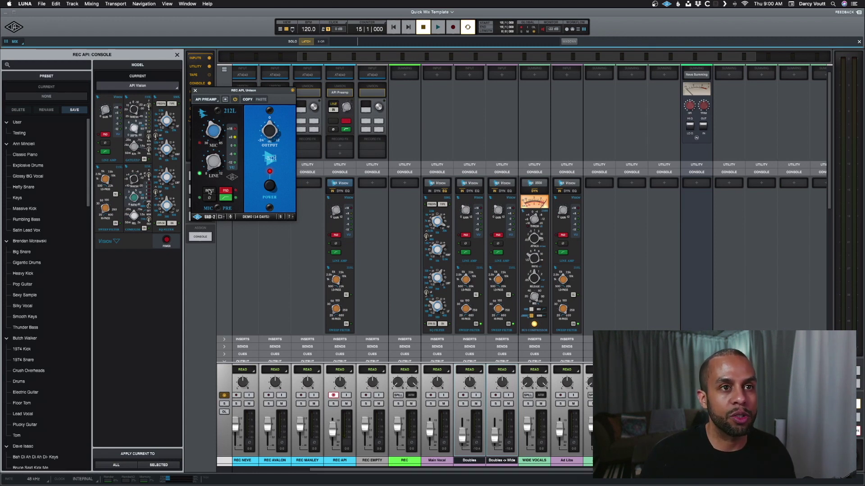
{"action": "left_click", "coordinate": [210, 191]}
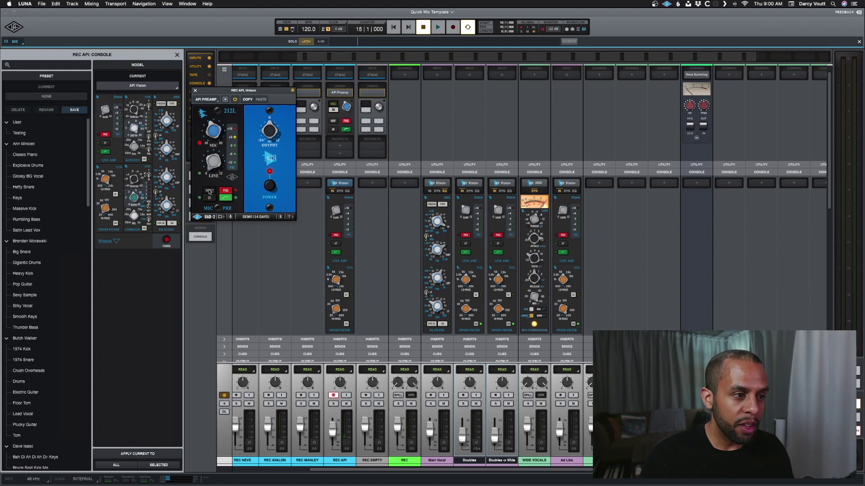
{"action": "left_click", "coordinate": [269, 188]}
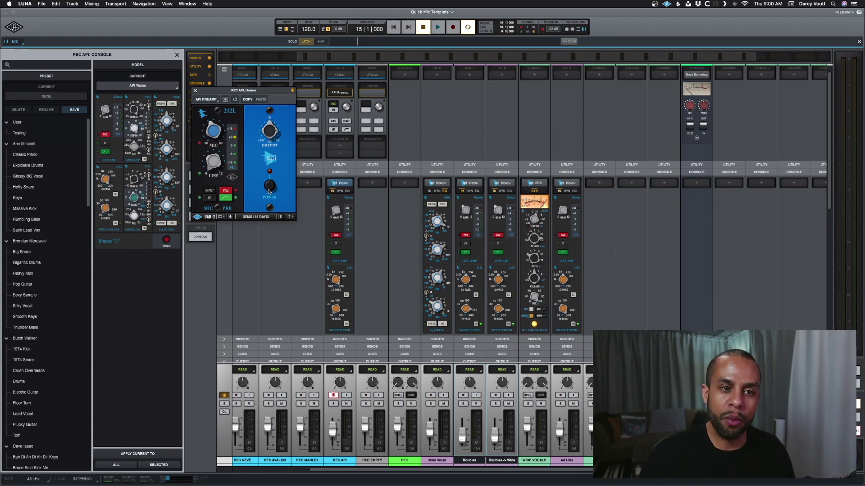
{"action": "left_click", "coordinate": [269, 191]}
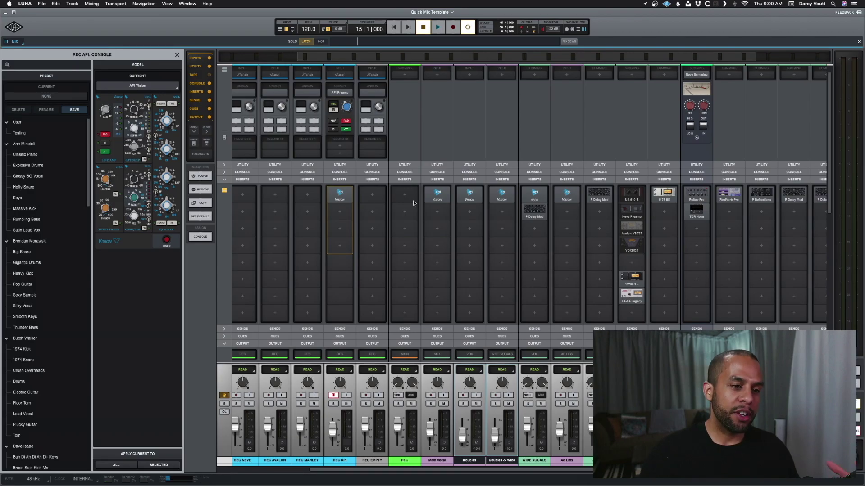
Move the Vision strip down to the second insert slot on the Main Vocal and REC API tracks
{"action": "mouse_move", "coordinate": [427, 202]}
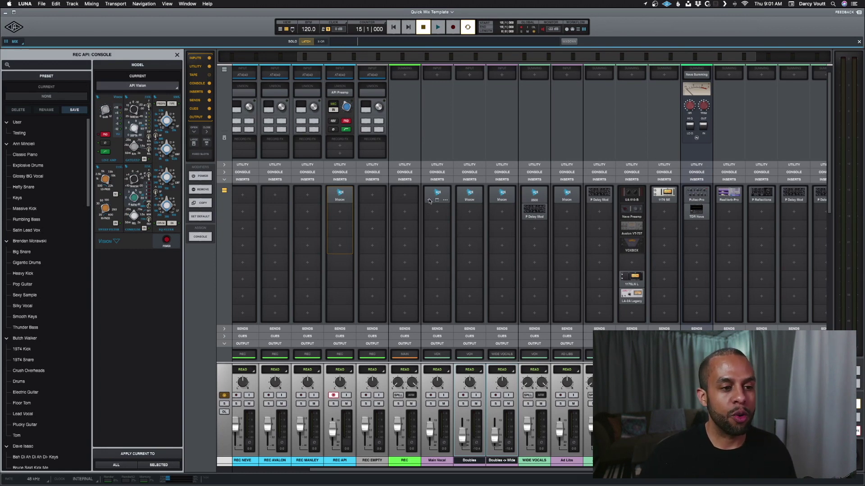
{"action": "left_click_drag", "start_coordinate": [436, 197], "coordinate": [437, 213]}
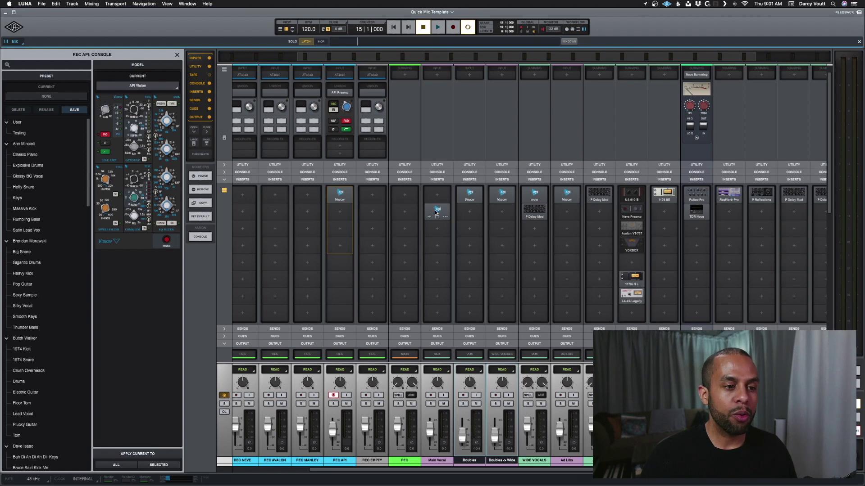
{"action": "mouse_move", "coordinate": [341, 194]}
{"action": "left_click_drag", "start_coordinate": [341, 194], "coordinate": [342, 221]}
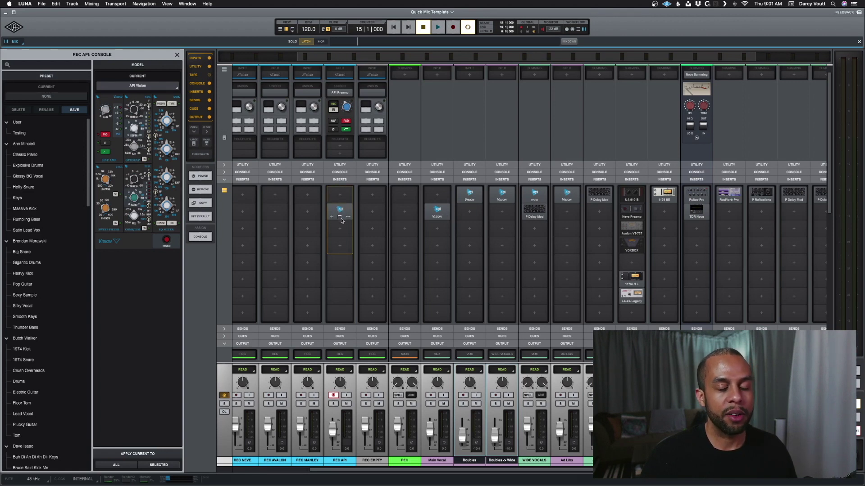